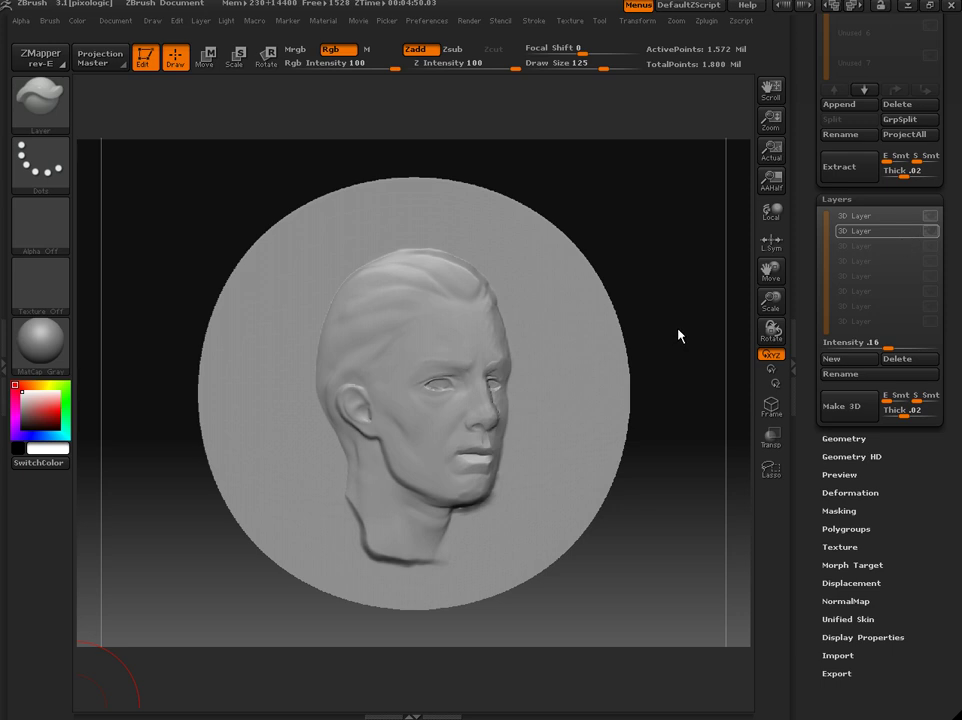
Show and hide the two existing 3D layers to compare their effect on the medallion
{"action": "mouse_move", "coordinate": [677, 332]}
{"action": "left_mouse_down"}
{"action": "mouse_move", "coordinate": [674, 318]}
{"action": "mouse_move", "coordinate": [705, 321]}
{"action": "mouse_move", "coordinate": [707, 237]}
{"action": "mouse_move", "coordinate": [691, 273]}
{"action": "mouse_move", "coordinate": [700, 260]}
{"action": "mouse_move", "coordinate": [702, 350]}
{"action": "left_mouse_up"}
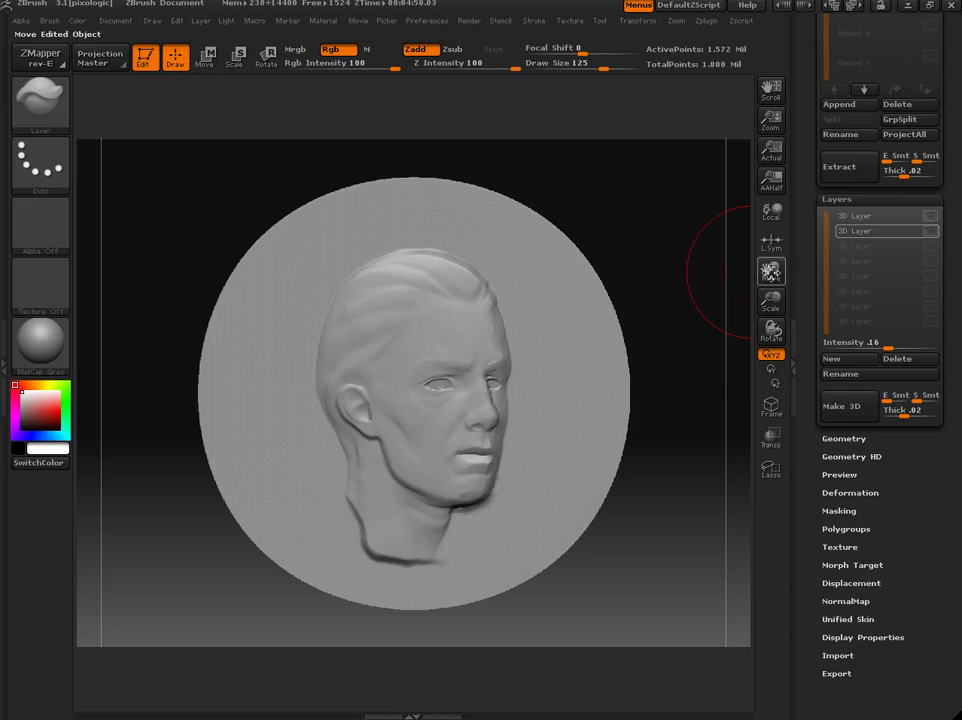
{"action": "left_click", "coordinate": [930, 218]}
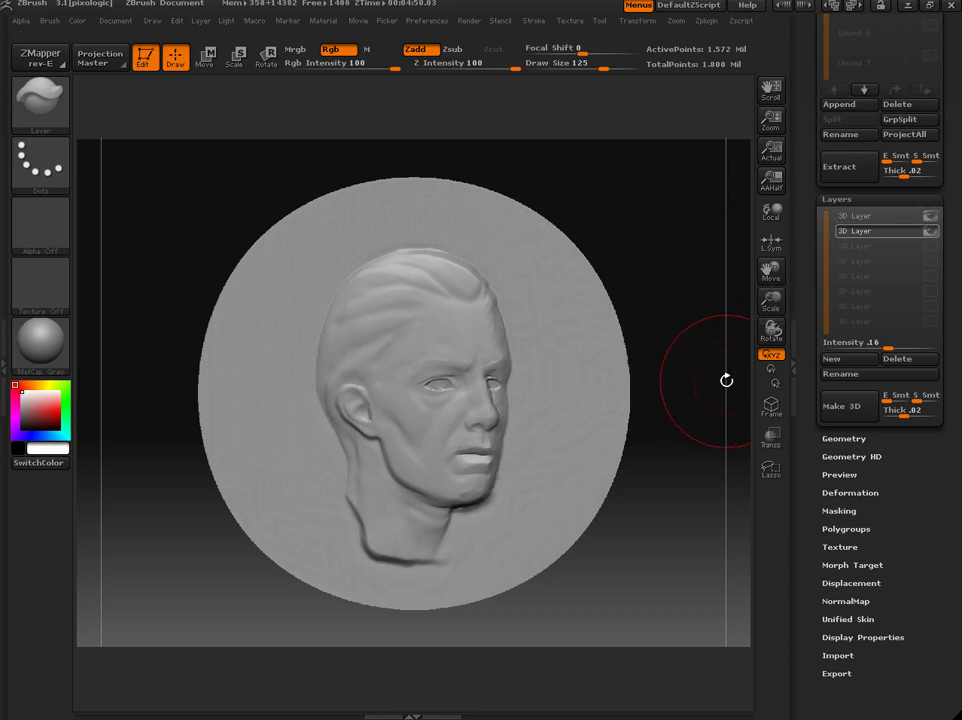
{"action": "left_click", "coordinate": [926, 231]}
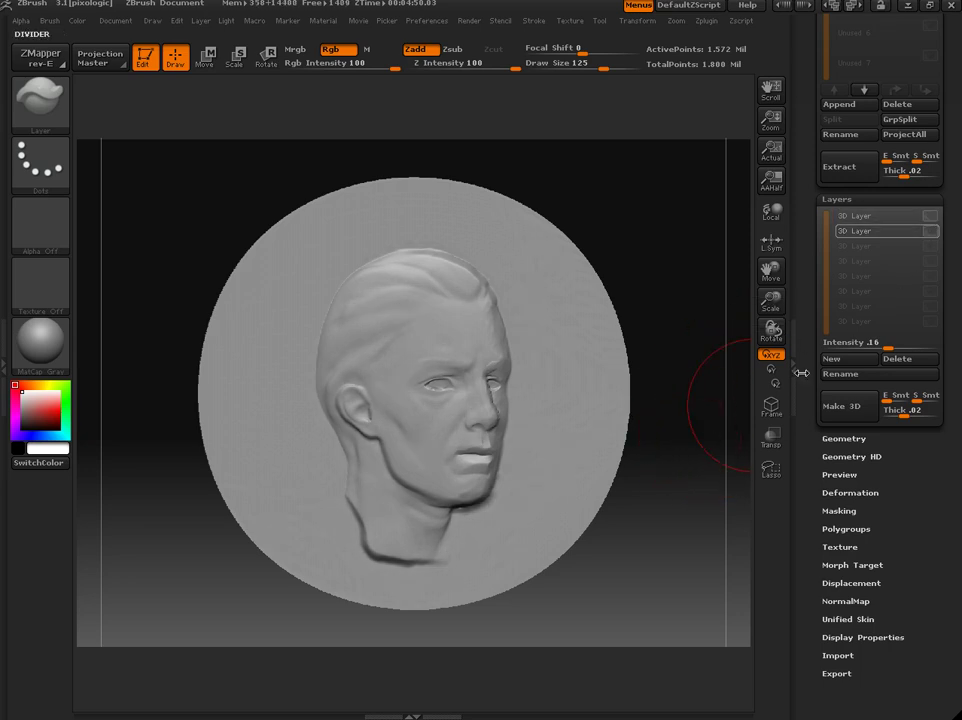
Delete both existing 3D layers and create a fresh one for the medallion
{"action": "left_click", "coordinate": [912, 359]}
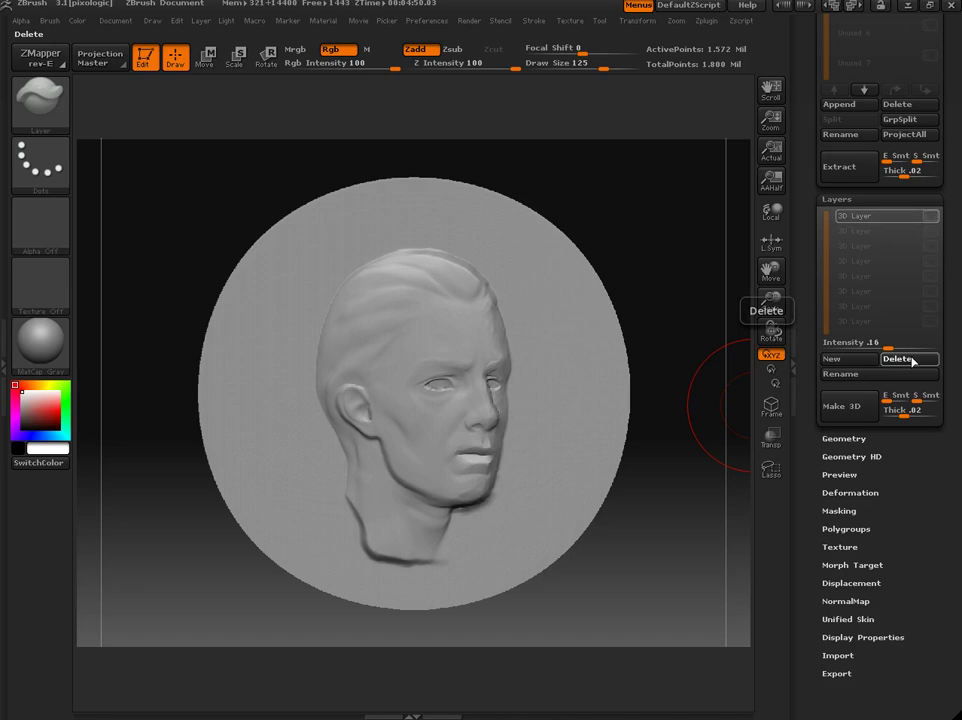
{"action": "left_click", "coordinate": [912, 359]}
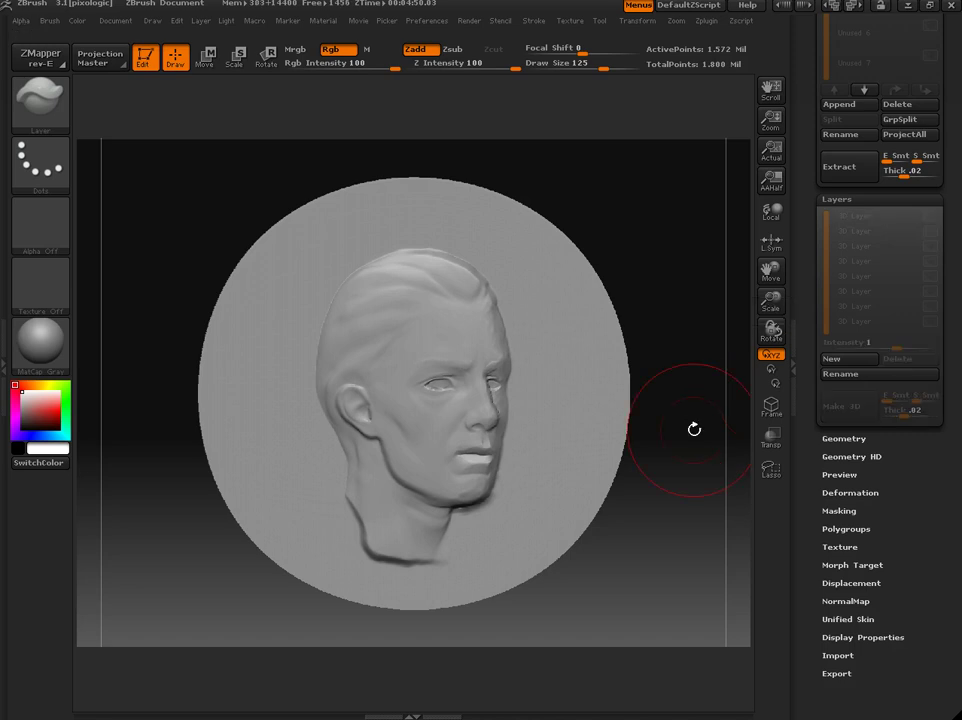
{"action": "left_click", "coordinate": [848, 358]}
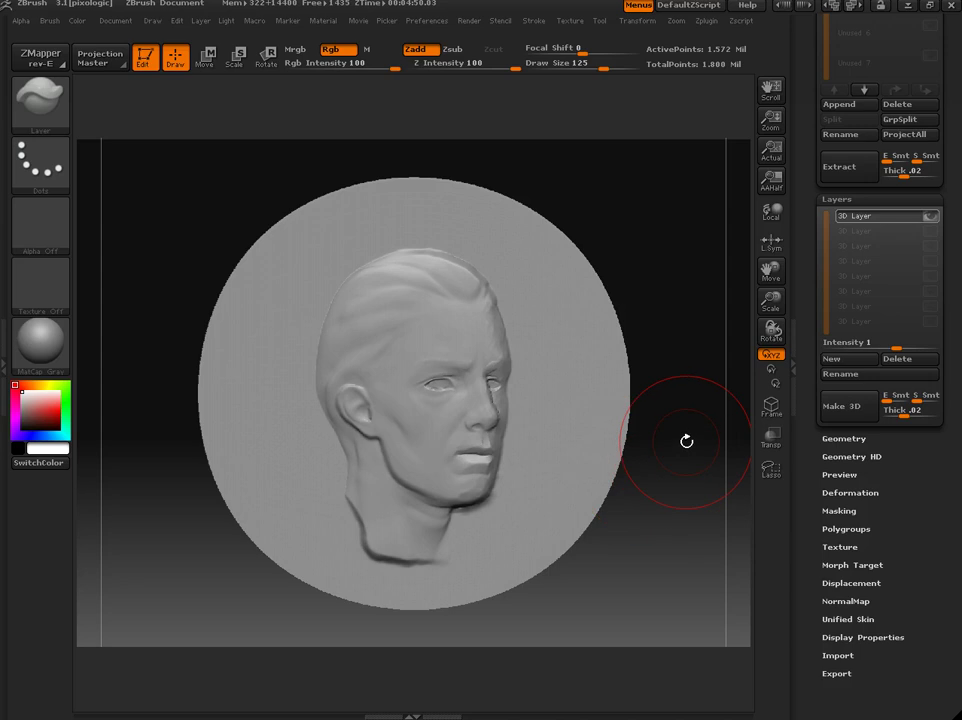
Mask the medallion by cavity
{"action": "left_click_drag", "start_coordinate": [691, 457], "coordinate": [852, 217]}
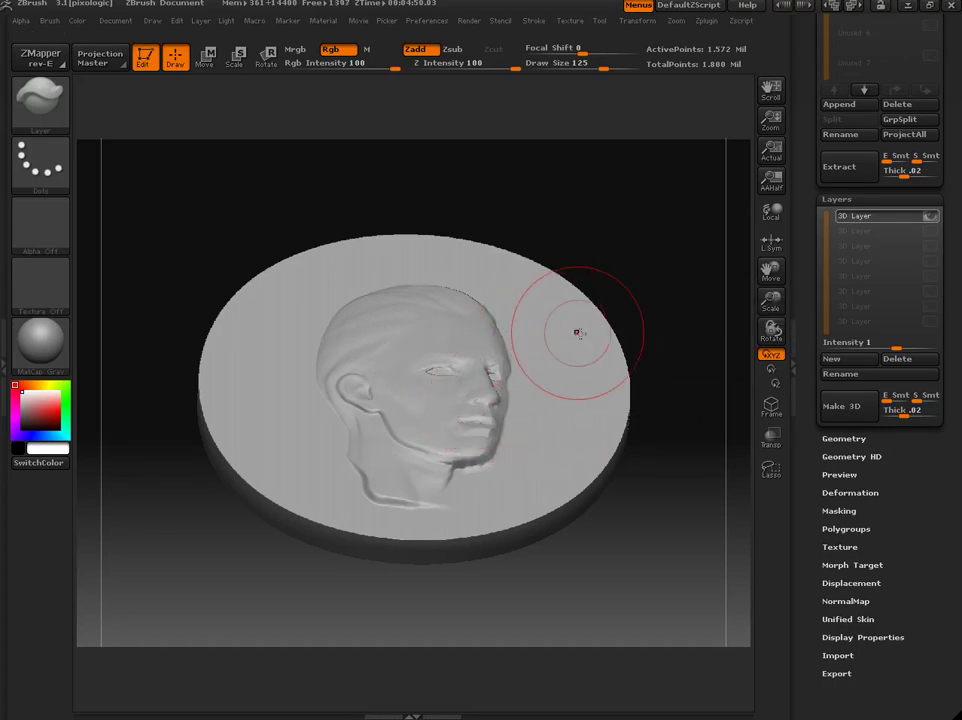
{"action": "scroll", "coordinate": [849, 387], "scroll_direction": "down", "scroll_amount": 5}
{"action": "left_click", "coordinate": [849, 386]}
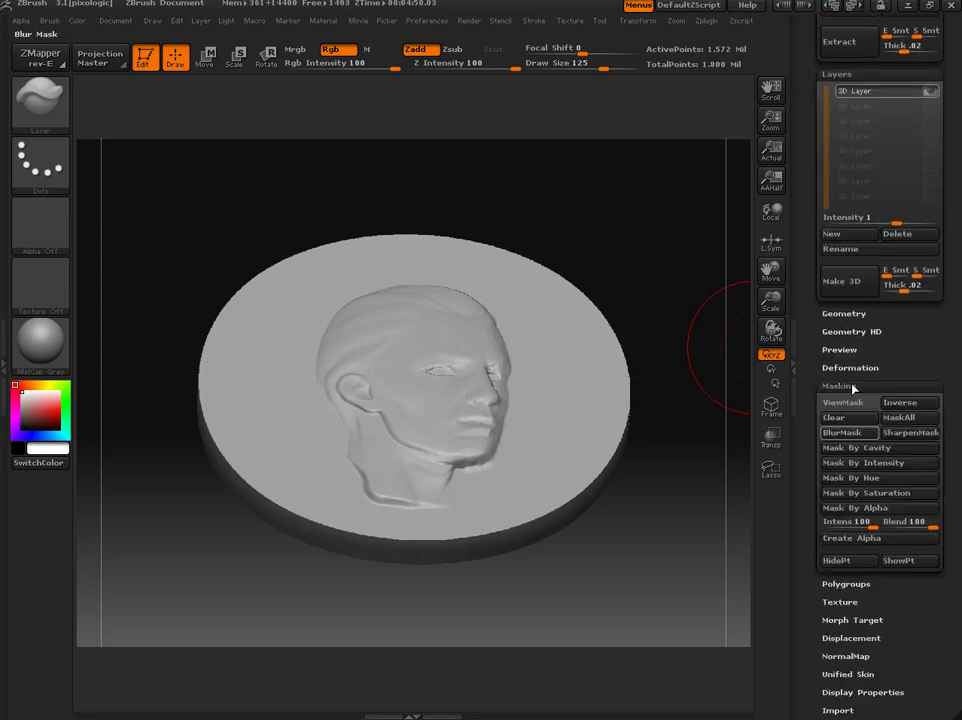
{"action": "left_click", "coordinate": [864, 448]}
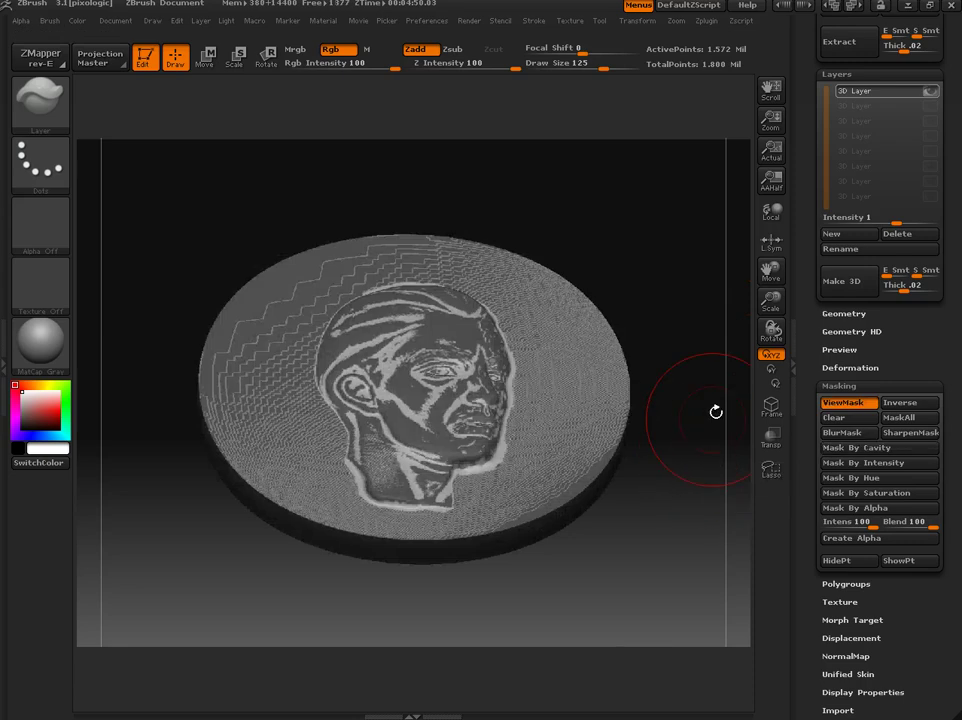
Refine the cavity mask on the portrait by alternately blurring and sharpening it
{"action": "left_click_drag", "start_coordinate": [722, 340], "coordinate": [585, 436]}
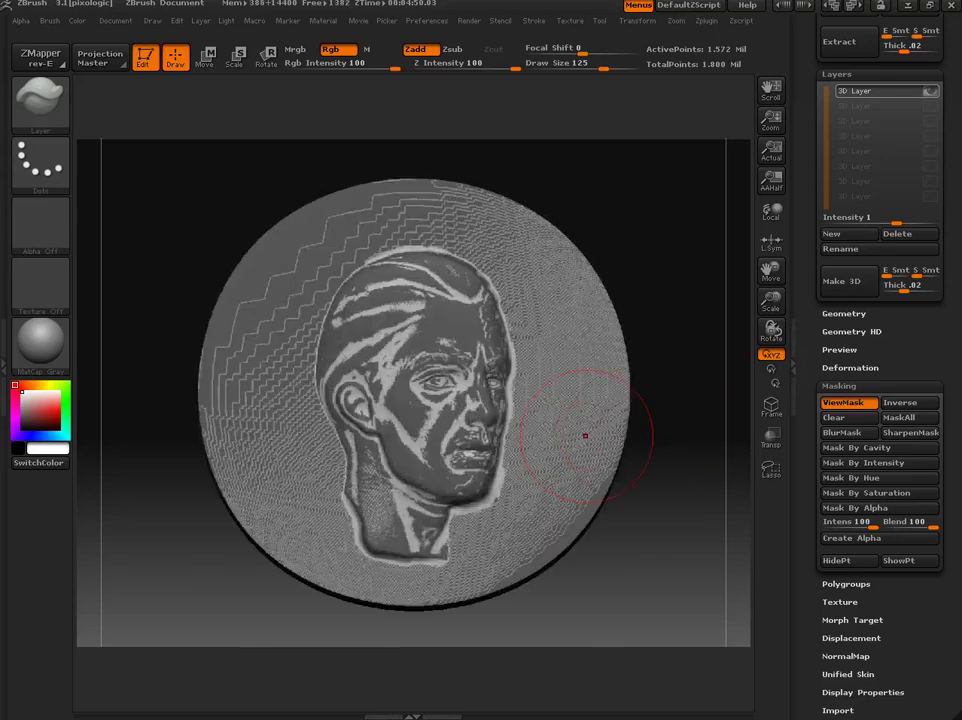
{"action": "left_click", "coordinate": [858, 434]}
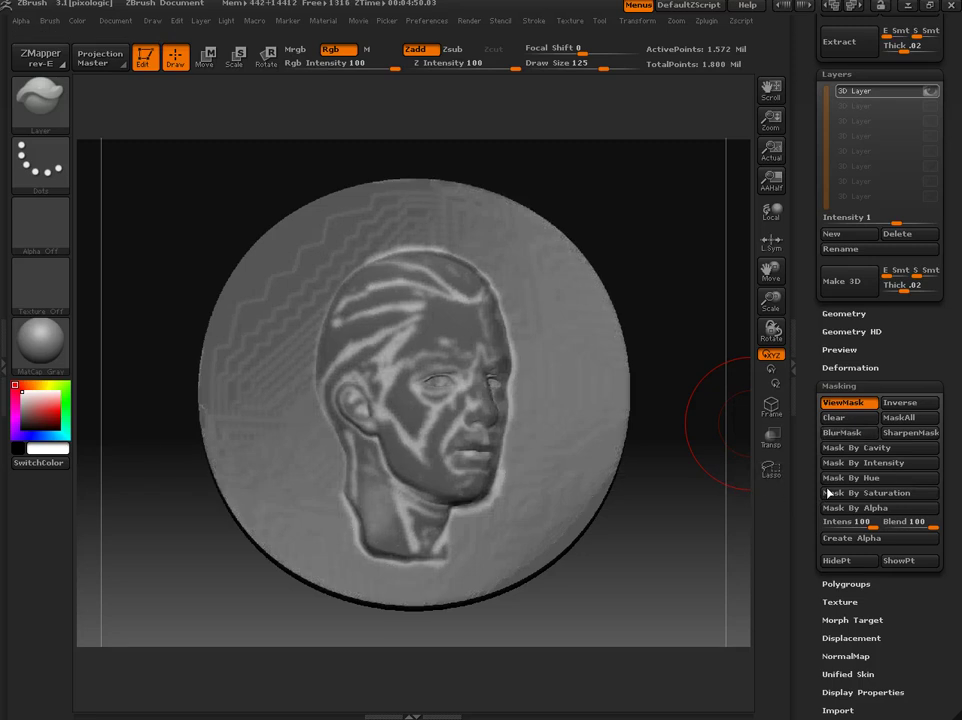
{"action": "left_click", "coordinate": [910, 434]}
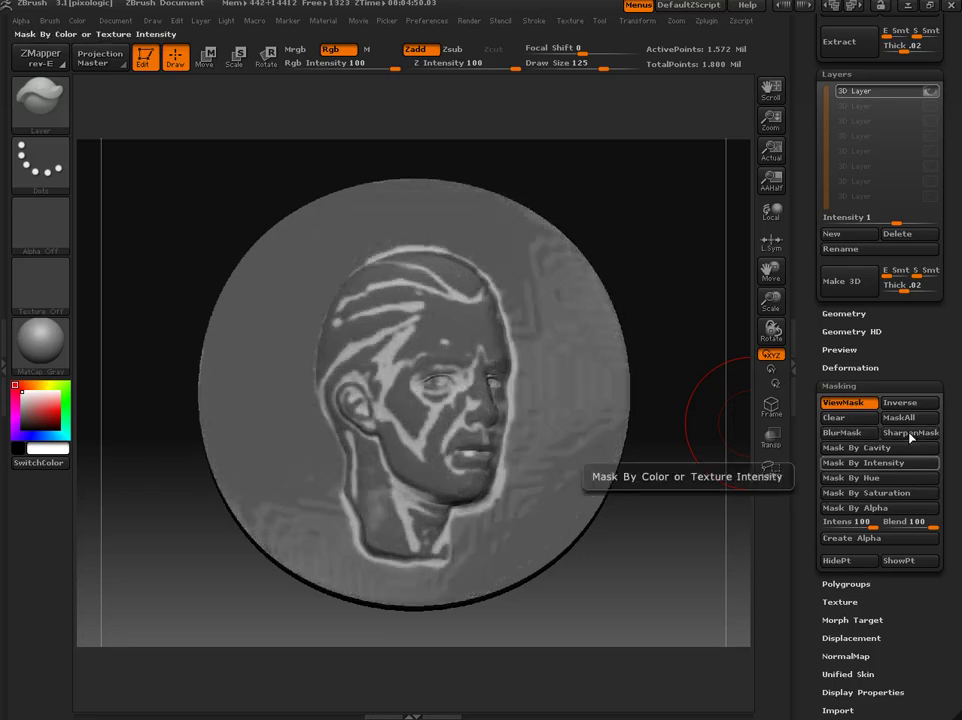
{"action": "left_click", "coordinate": [855, 434]}
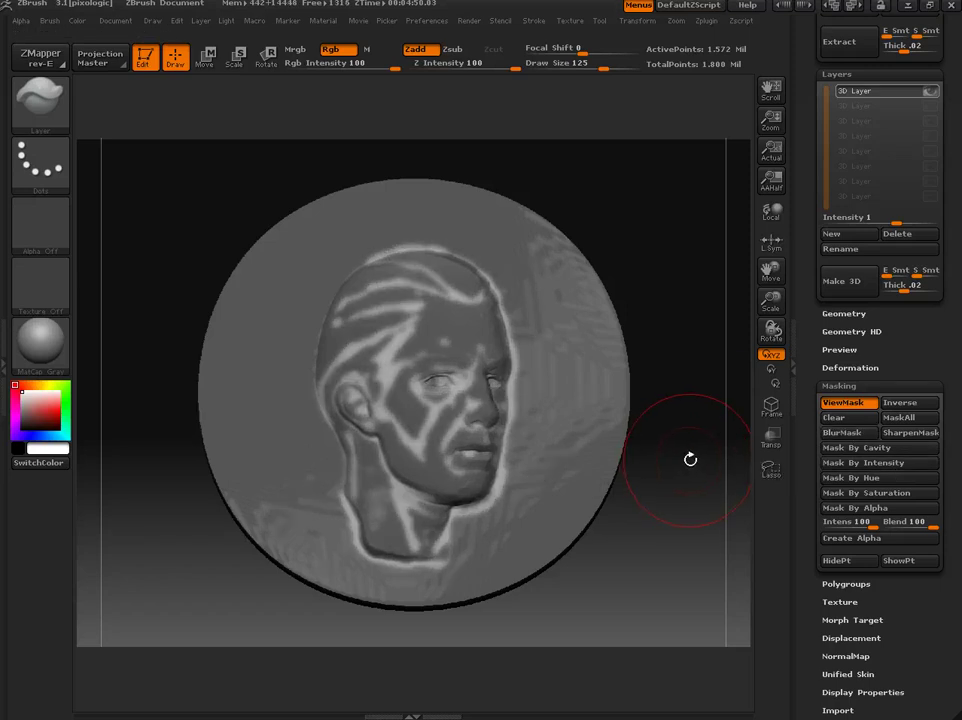
{"action": "key", "text": "ctrl+z"}
In Move mode, draw a transpose line perpendicular to the medallion's face from an edge-on view
{"action": "left_click_drag", "start_coordinate": [698, 481], "coordinate": [687, 445]}
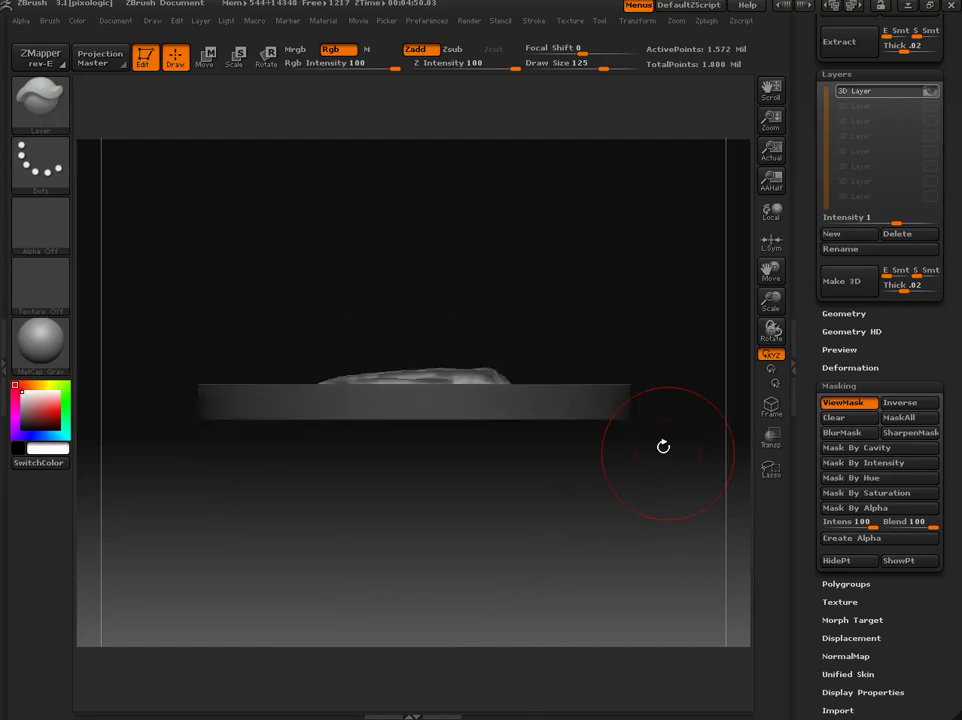
{"action": "left_click", "coordinate": [206, 57]}
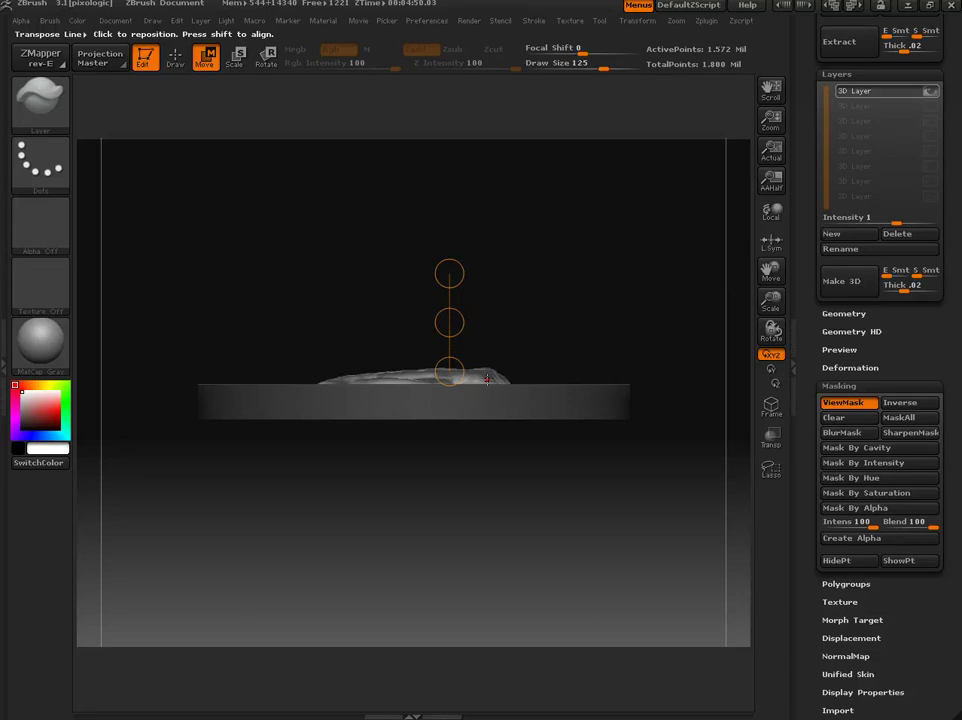
{"action": "left_click_drag", "start_coordinate": [486, 382], "coordinate": [485, 266]}
{"action": "left_click_drag", "start_coordinate": [582, 232], "coordinate": [591, 290]}
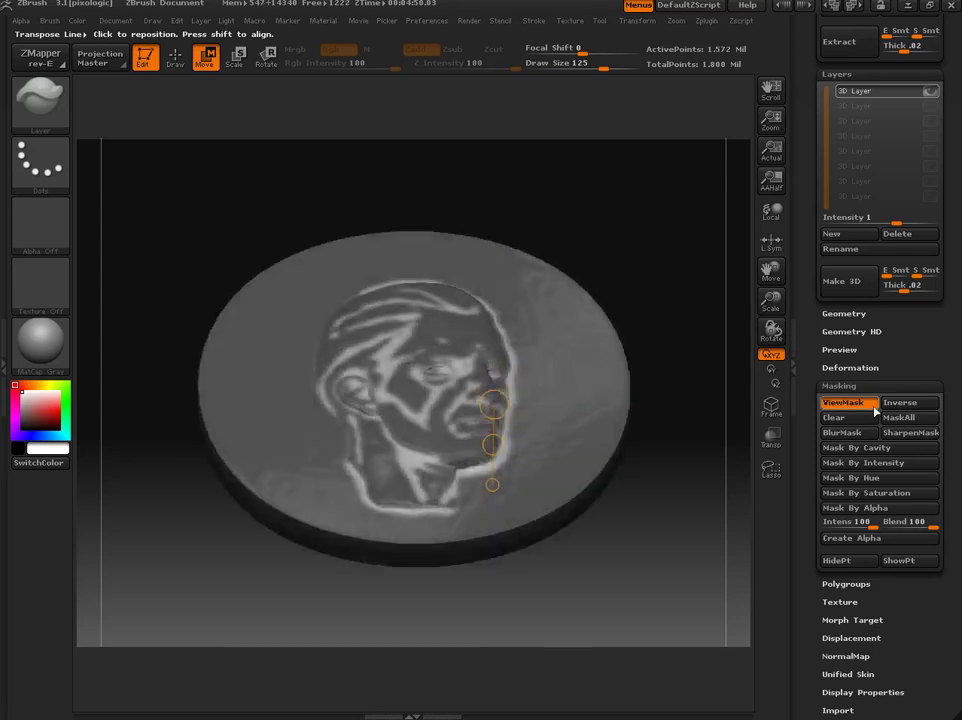
Toggle the mask display on the medallion and leave it hidden
{"action": "left_click", "coordinate": [861, 404]}
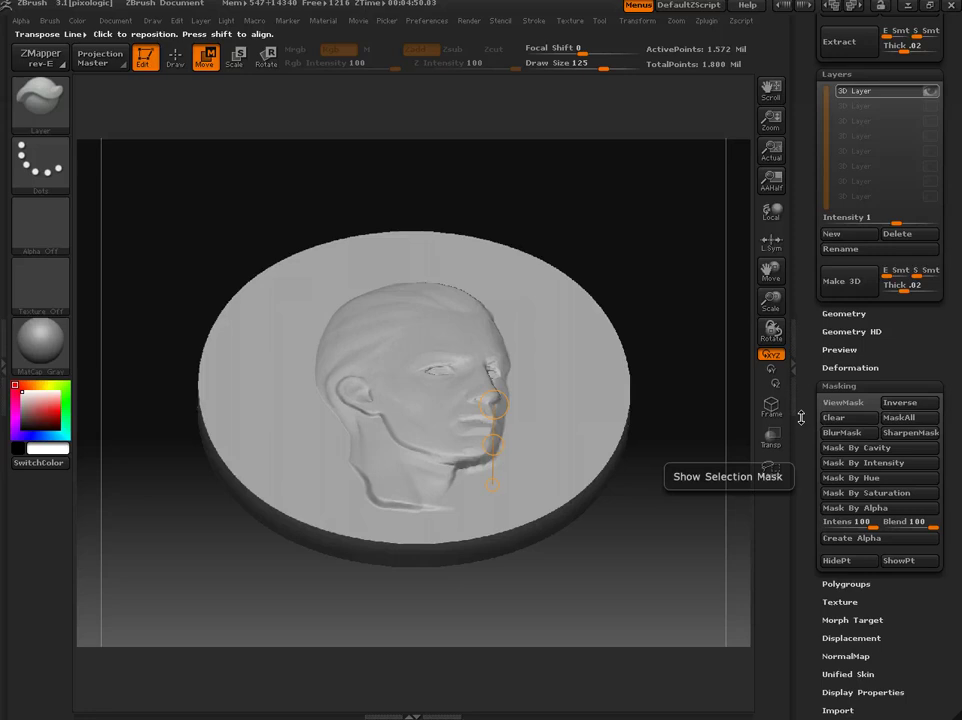
{"action": "left_click", "coordinate": [852, 403]}
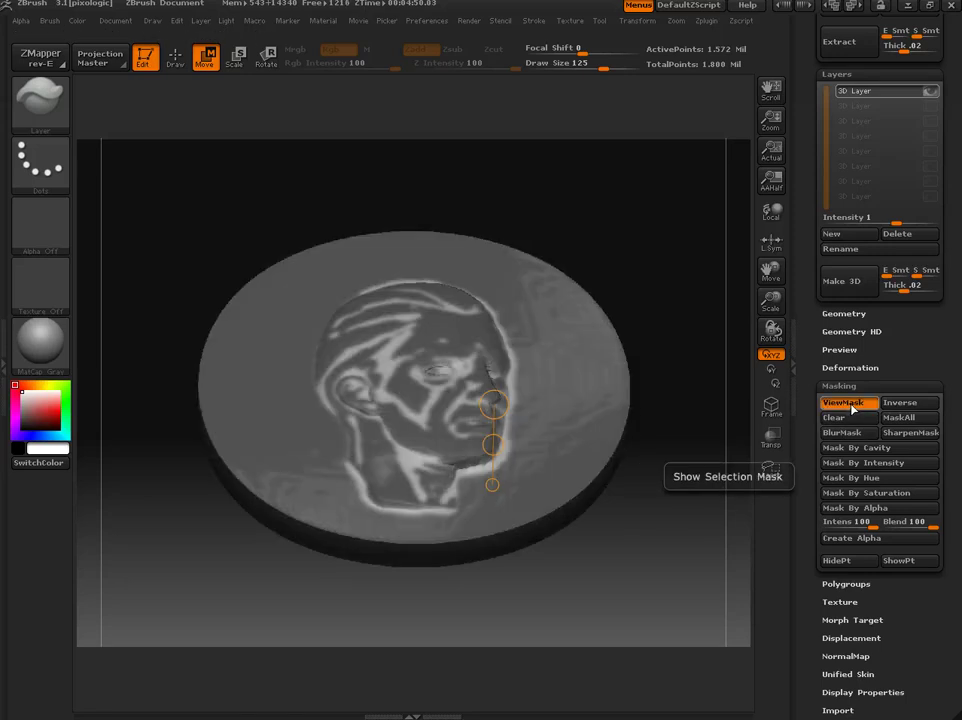
{"action": "left_click", "coordinate": [852, 403]}
{"action": "left_click_drag", "start_coordinate": [683, 472], "coordinate": [650, 486]}
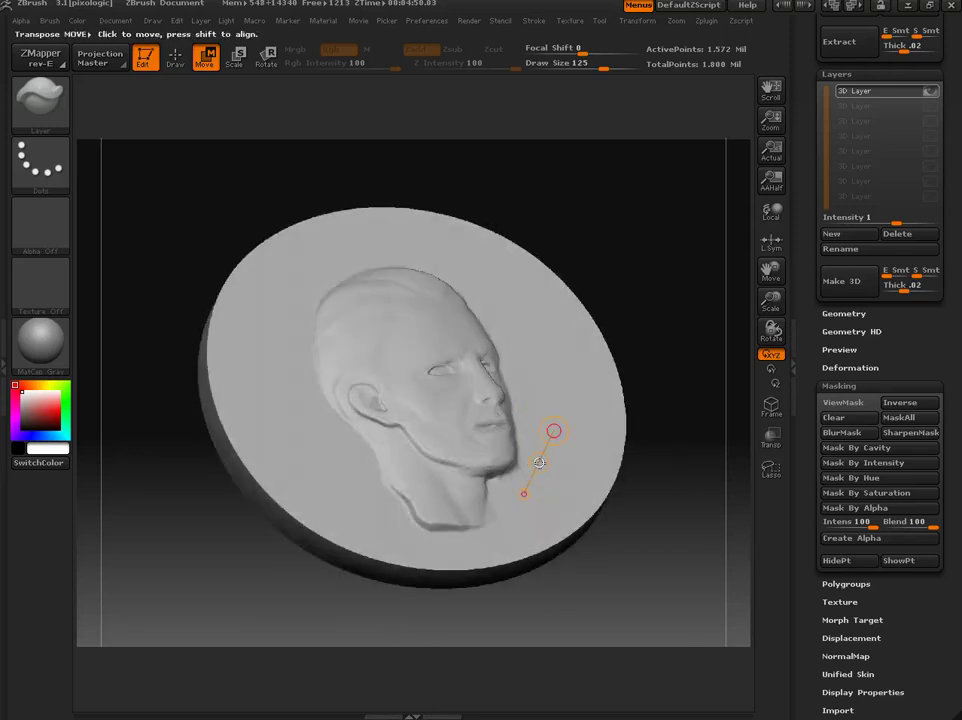
Move the unmasked cavity areas slightly along the transpose line to exaggerate the portrait's creases and outline, undoing trial moves
{"action": "left_click_drag", "start_coordinate": [539, 462], "coordinate": [540, 463]}
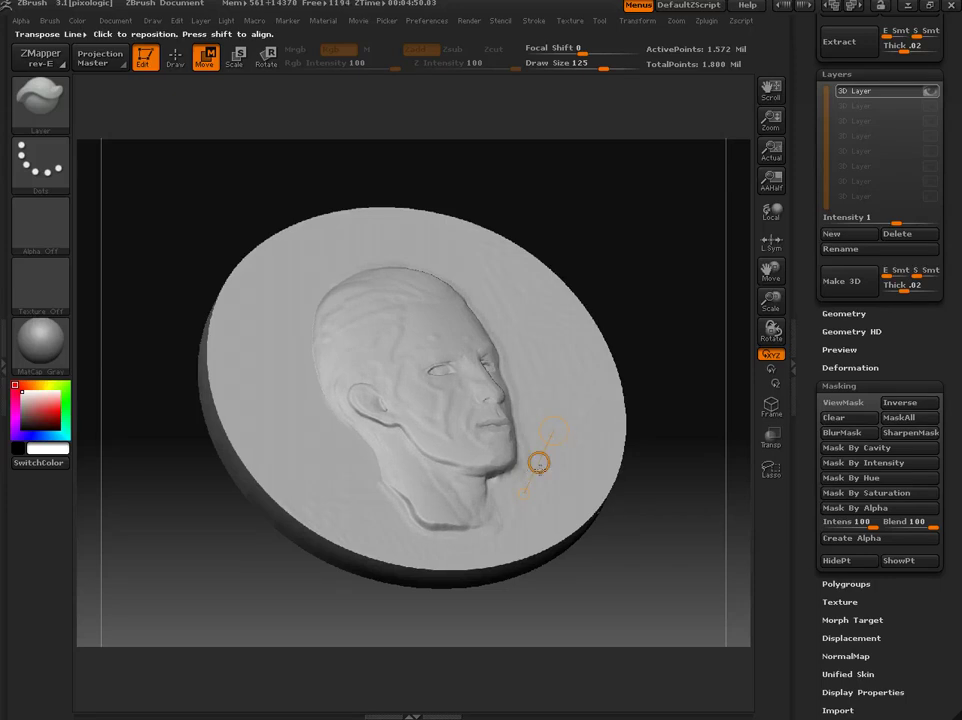
{"action": "key", "text": "ctrl+z"}
{"action": "left_click_drag", "start_coordinate": [539, 465], "coordinate": [535, 467]}
{"action": "key", "text": "ctrl+z"}
{"action": "key", "text": "ctrl+z"}
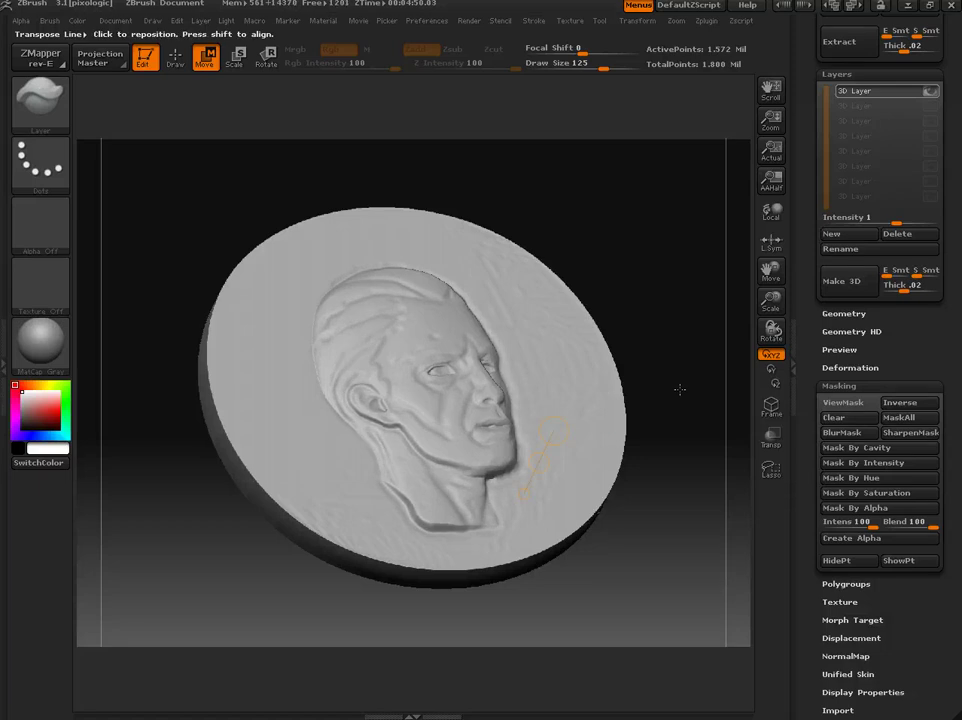
{"action": "mouse_move", "coordinate": [673, 395]}
{"action": "left_mouse_down"}
{"action": "mouse_move", "coordinate": [653, 427]}
{"action": "mouse_move", "coordinate": [690, 402]}
{"action": "left_mouse_up"}
{"action": "left_click_drag", "start_coordinate": [502, 476], "coordinate": [501, 478]}
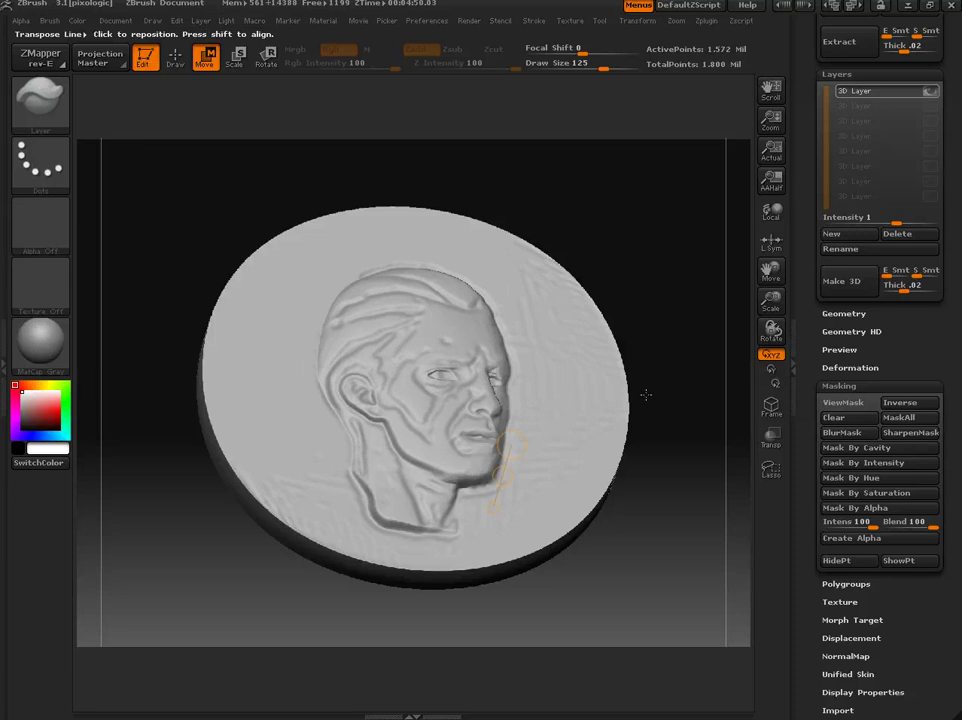
Toggle the 3D layer's visibility to compare the relief and leave the layer hidden
{"action": "left_click", "coordinate": [930, 91]}
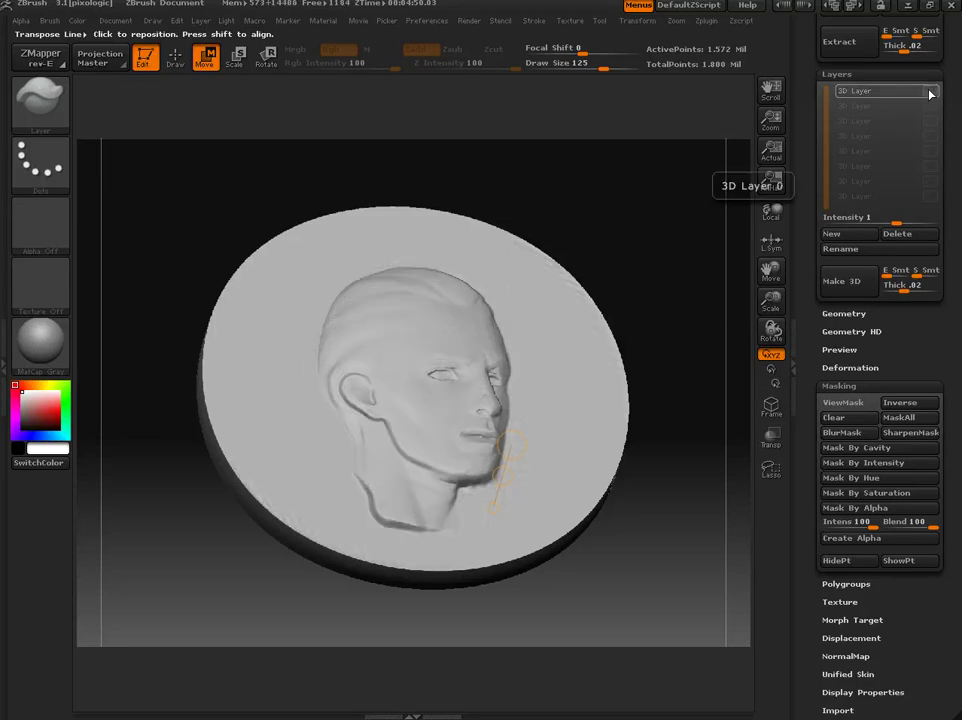
{"action": "left_click", "coordinate": [930, 92]}
{"action": "left_click", "coordinate": [930, 92]}
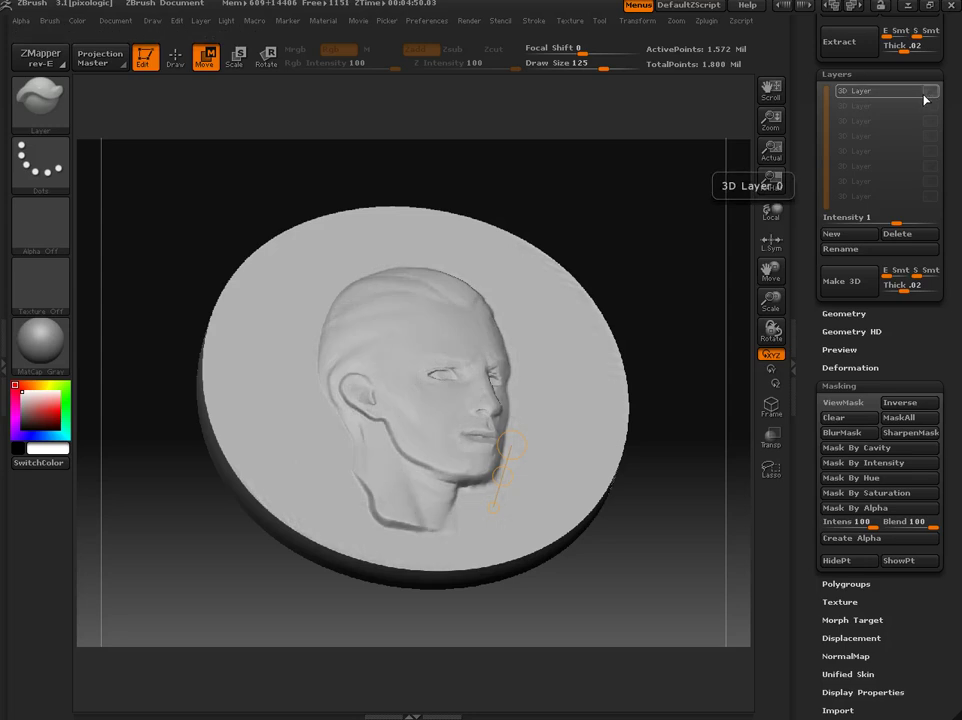
{"action": "left_click_drag", "start_coordinate": [670, 208], "coordinate": [711, 226]}
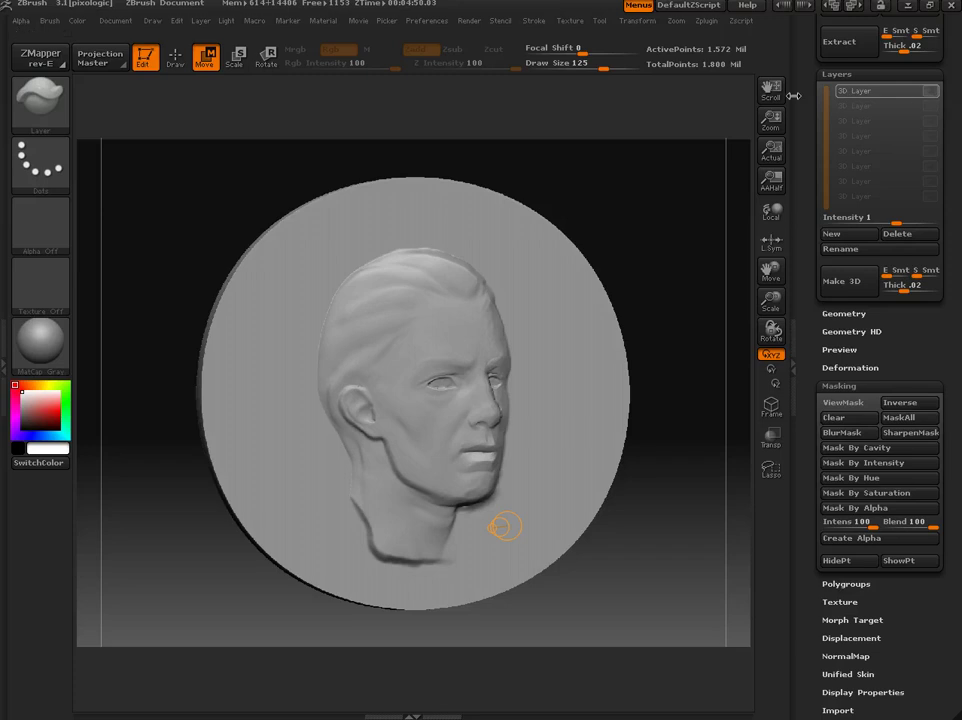
Create a second 3D layer, invert the cavity mask and hide the mask display
{"action": "left_click", "coordinate": [853, 236]}
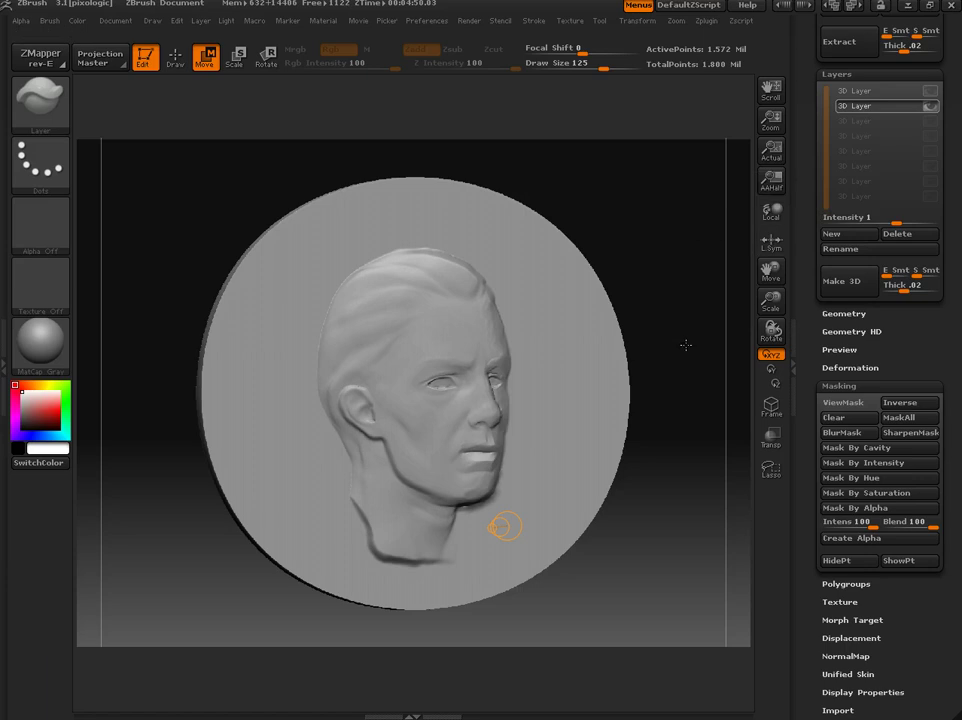
{"action": "left_click_drag", "start_coordinate": [683, 346], "coordinate": [689, 330]}
{"action": "left_click", "coordinate": [843, 402]}
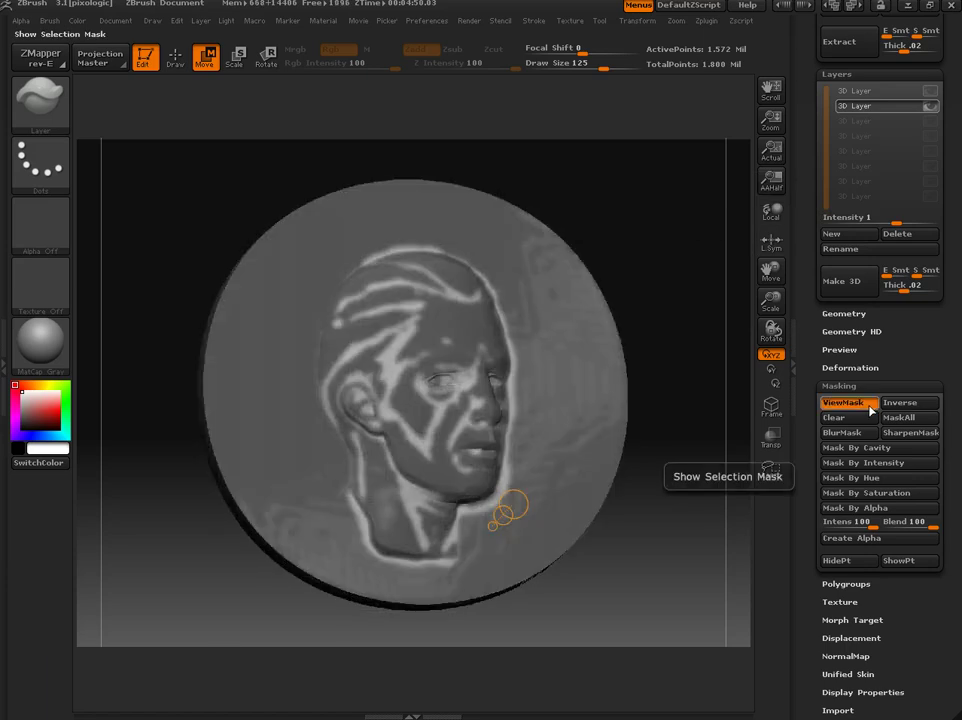
{"action": "left_click", "coordinate": [909, 404]}
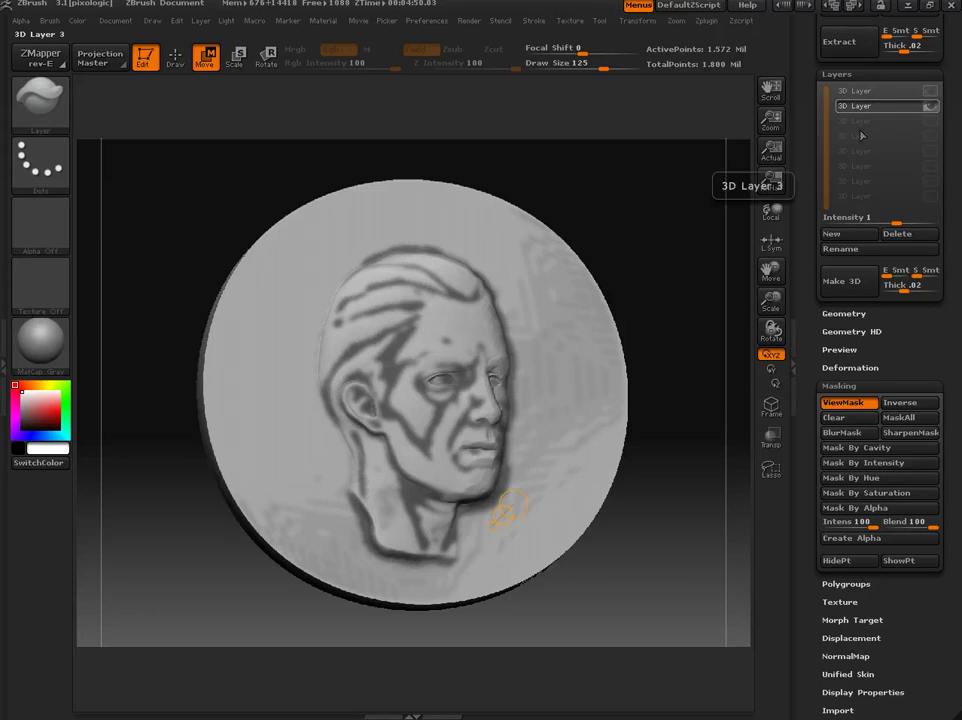
{"action": "left_click", "coordinate": [843, 402]}
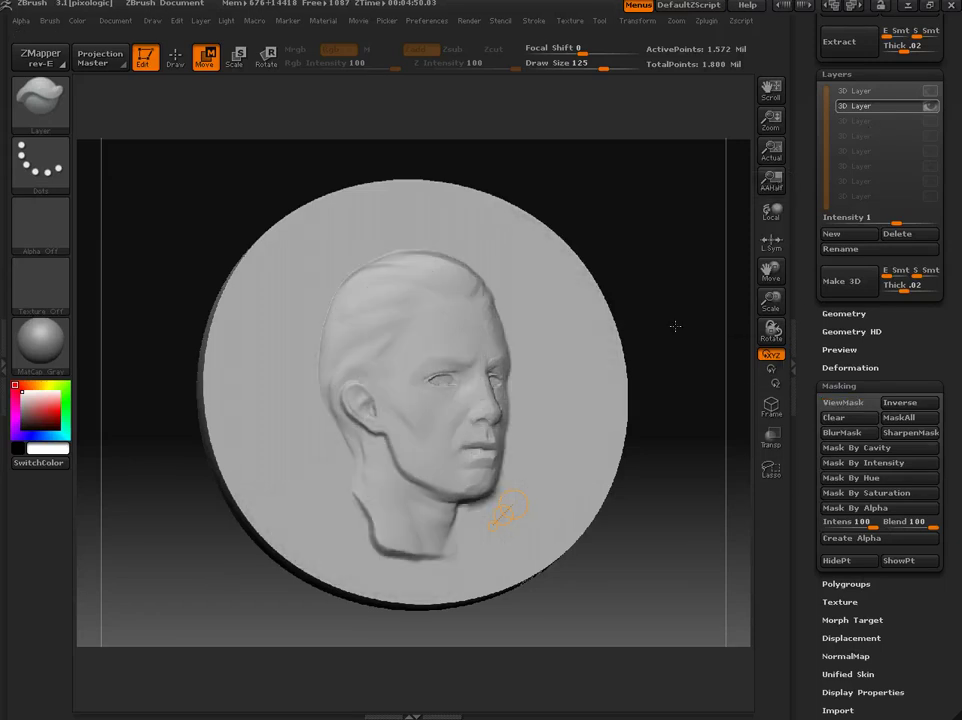
Move the unmasked raised areas slightly along the transpose line to strengthen the portrait's relief on the second layer
{"action": "left_click_drag", "start_coordinate": [694, 326], "coordinate": [700, 294]}
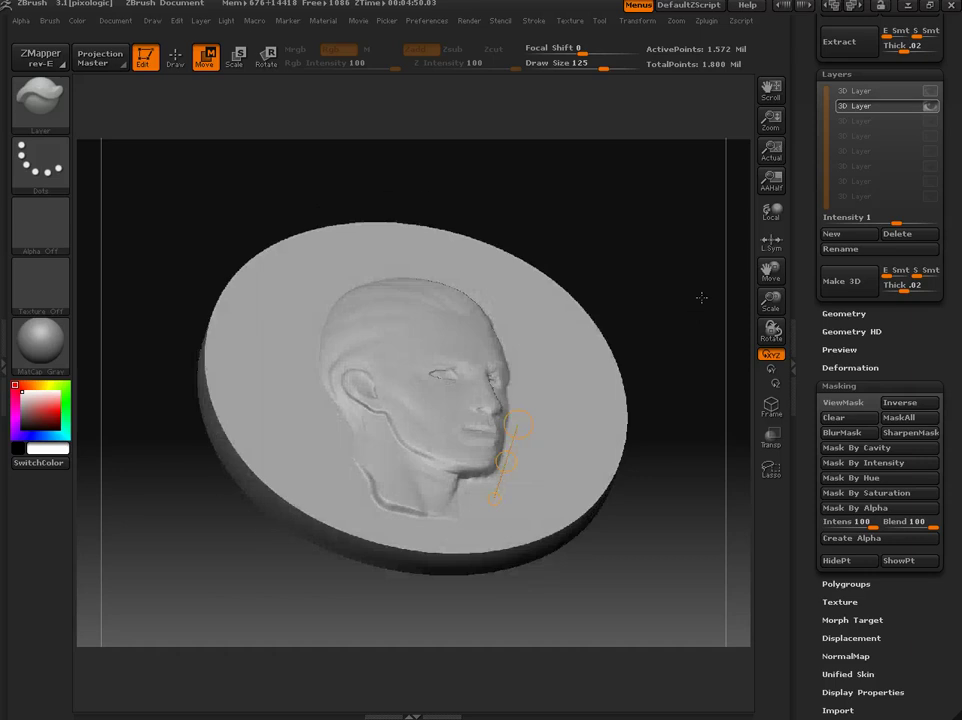
{"action": "left_click_drag", "start_coordinate": [505, 461], "coordinate": [506, 461]}
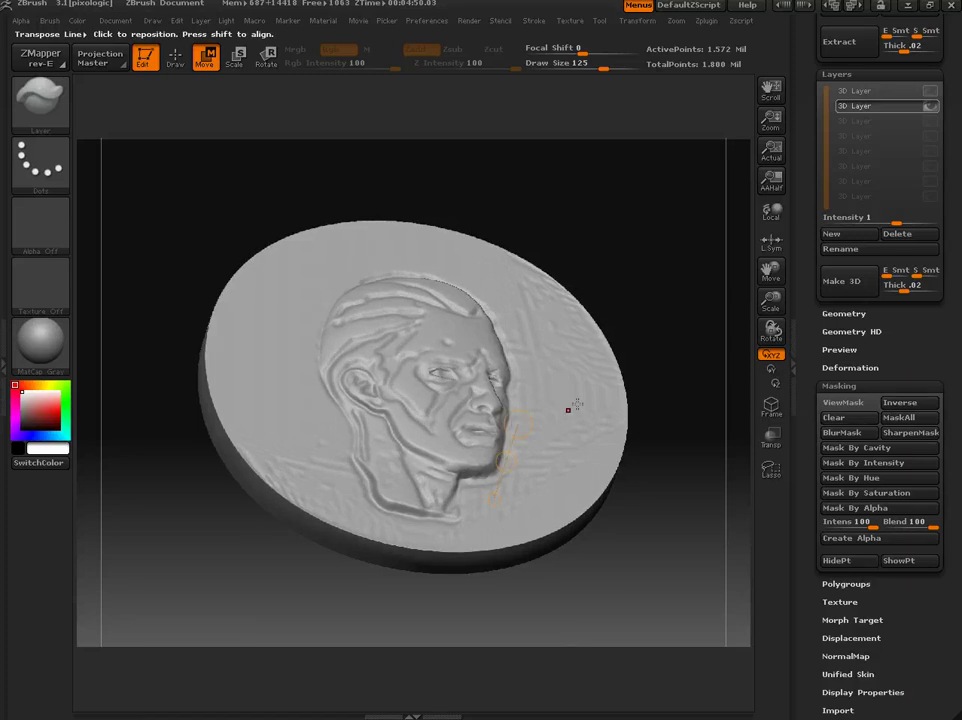
{"action": "left_click_drag", "start_coordinate": [698, 286], "coordinate": [689, 324], "text": "shift"}
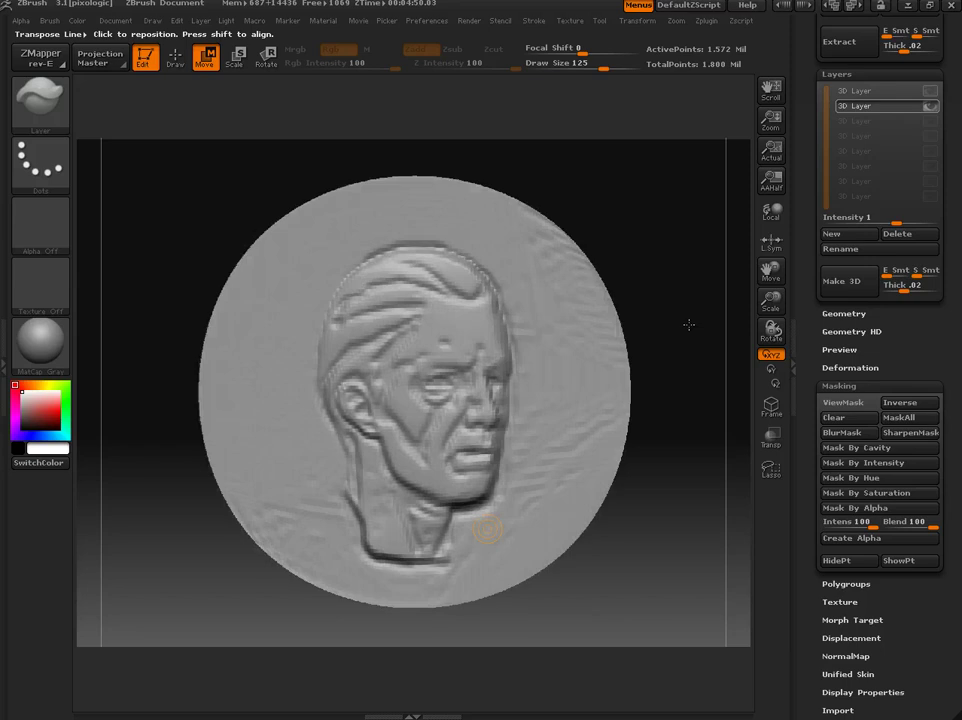
Compare the relief with the second 3D layer hidden and shown, leave it visible, and return to Draw mode
{"action": "left_click", "coordinate": [930, 106]}
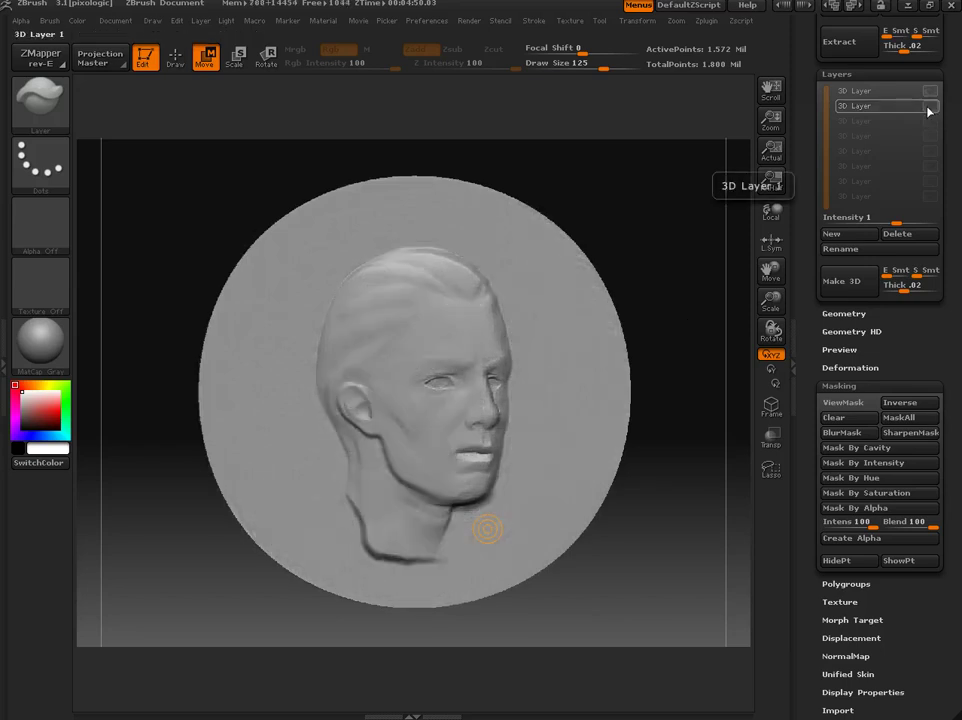
{"action": "left_click", "coordinate": [930, 107]}
{"action": "left_click", "coordinate": [930, 107]}
{"action": "left_click", "coordinate": [930, 107]}
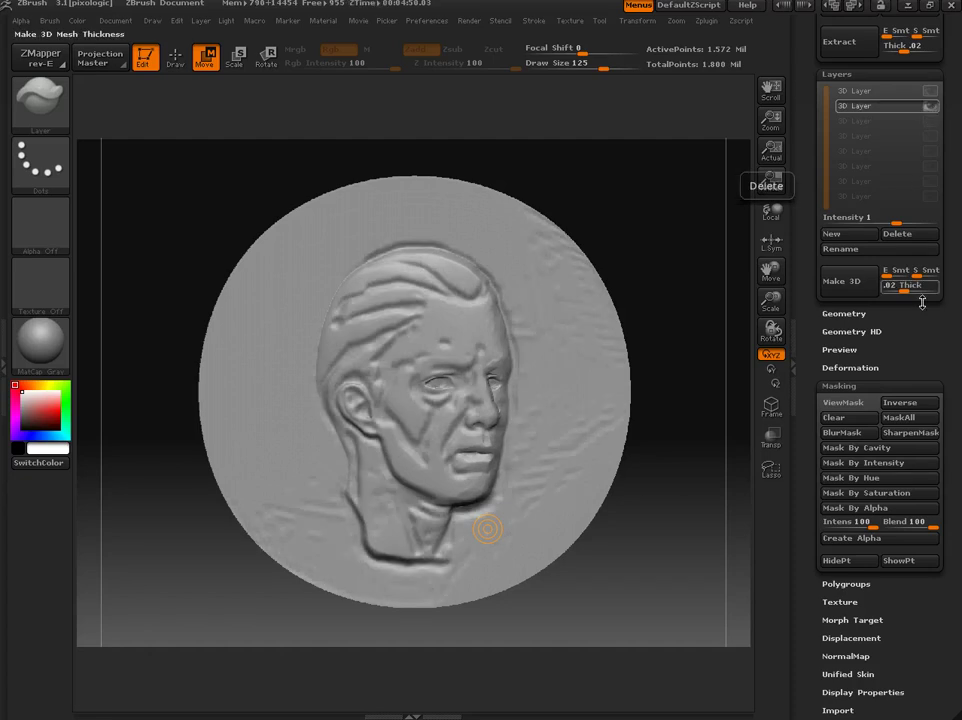
{"action": "key", "text": "q"}
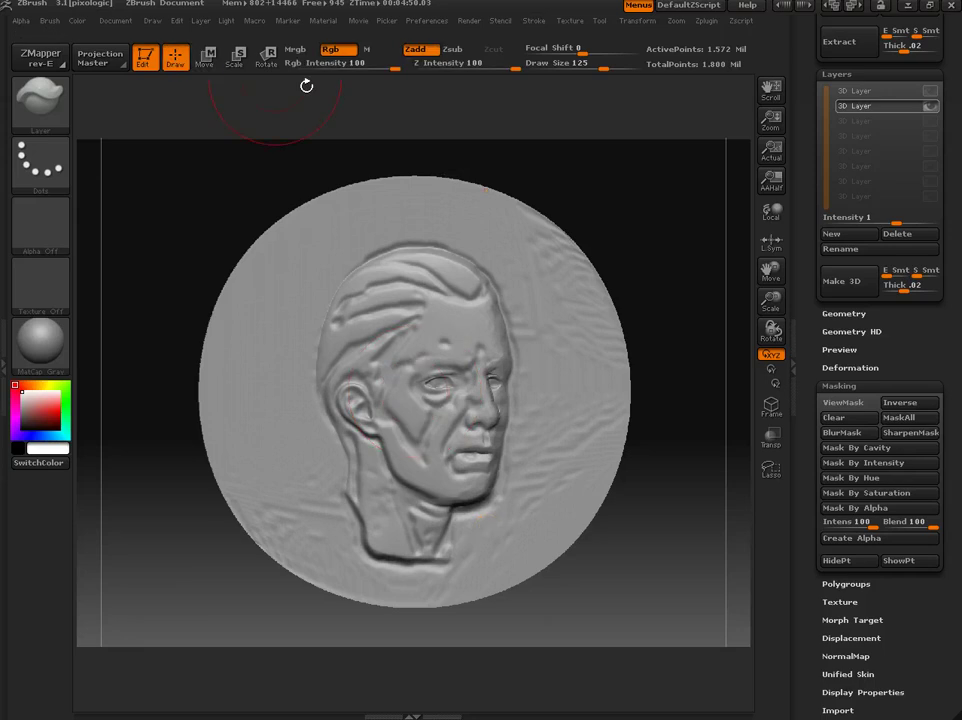
Show the first 3D layer, then set the second layer's intensity to .16 and the first layer's intensity to .33
{"action": "left_click", "coordinate": [930, 91]}
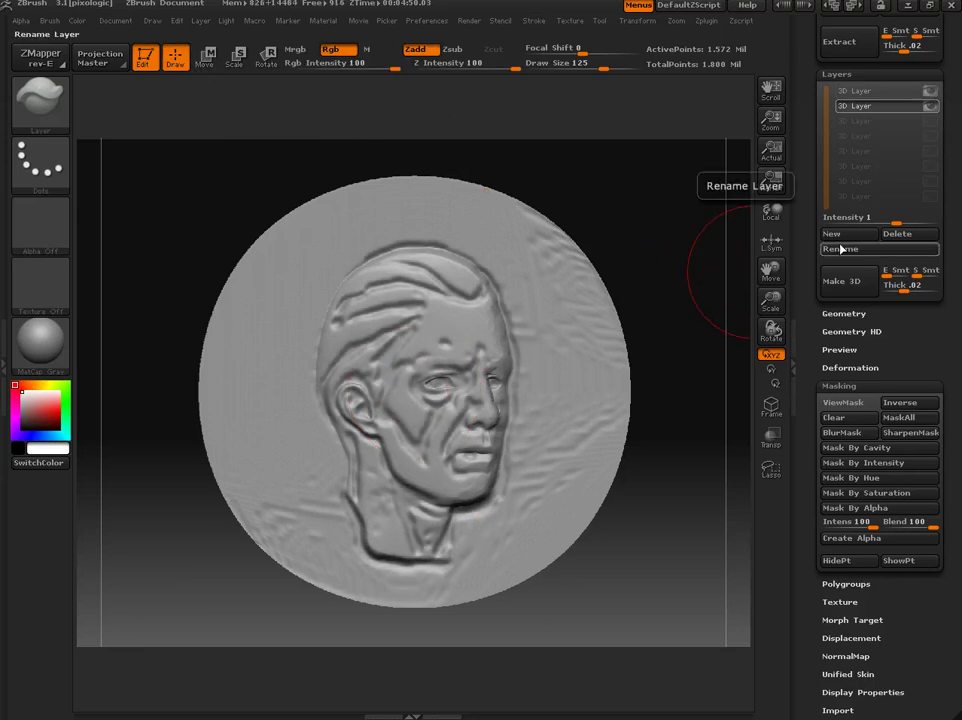
{"action": "left_click_drag", "start_coordinate": [897, 219], "coordinate": [888, 222]}
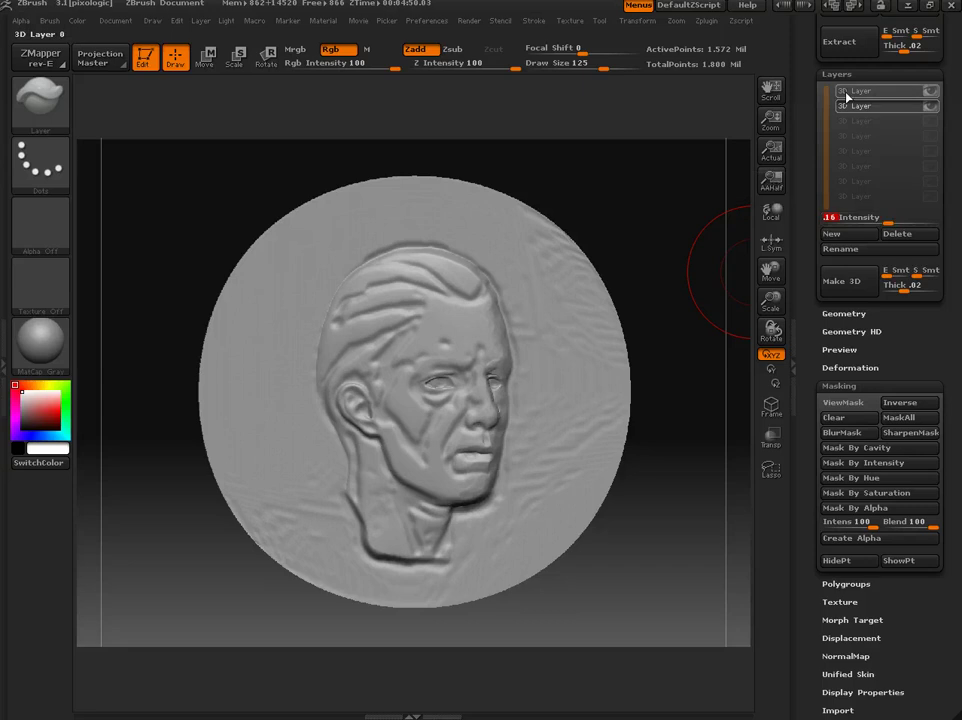
{"action": "left_click_drag", "start_coordinate": [888, 222], "coordinate": [889, 225]}
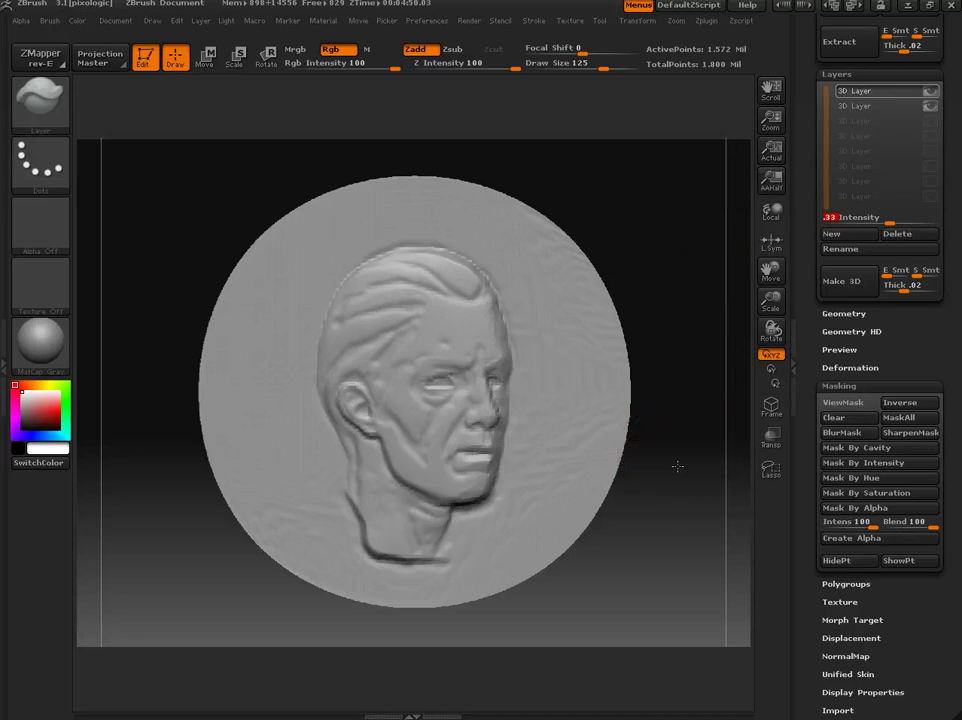
{"action": "left_click_drag", "start_coordinate": [659, 466], "coordinate": [641, 475]}
{"action": "left_click_drag", "start_coordinate": [681, 521], "coordinate": [699, 247]}
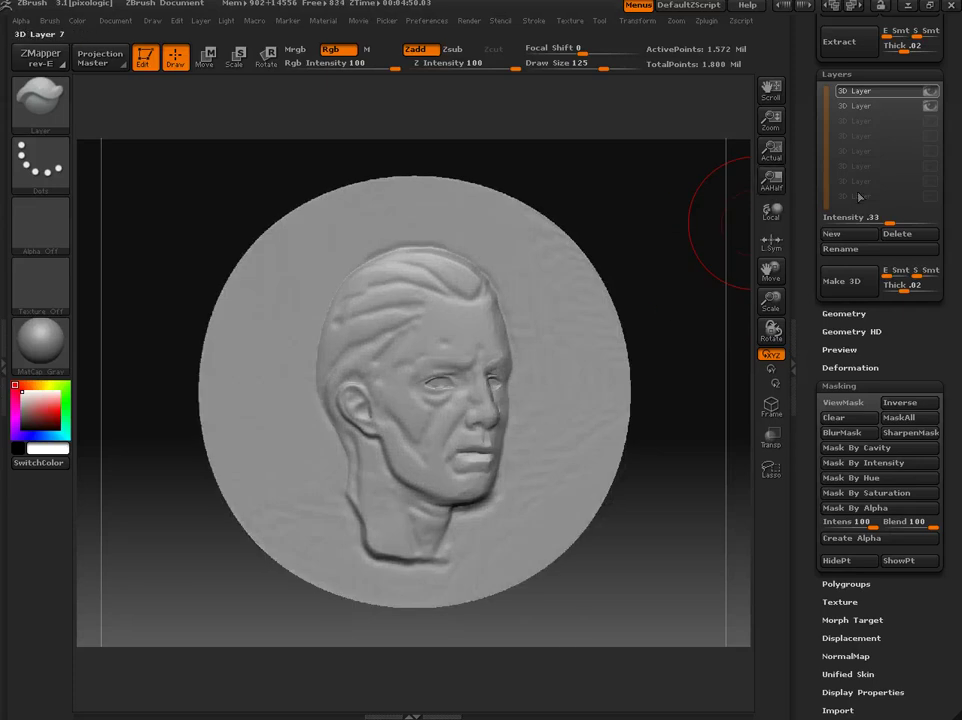
Snapshot the medallion with both 3D layers hidden, place the live model beside it, and show both layers again for comparison
{"action": "left_click", "coordinate": [932, 93]}
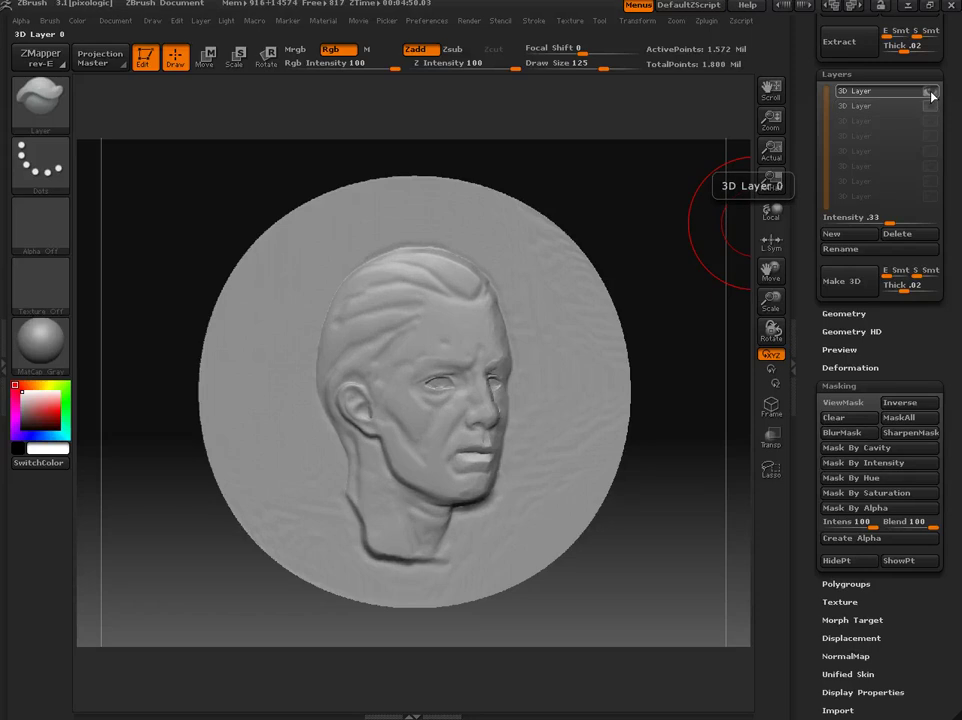
{"action": "left_click", "coordinate": [930, 107]}
{"action": "left_click_drag", "start_coordinate": [539, 189], "coordinate": [430, 205], "text": "alt"}
{"action": "key", "text": "shift+s"}
{"action": "mouse_move", "coordinate": [286, 147]}
{"action": "left_mouse_down", "text": "alt"}
{"action": "mouse_move", "coordinate": [479, 174]}
{"action": "mouse_move", "coordinate": [631, 170]}
{"action": "mouse_move", "coordinate": [638, 155]}
{"action": "left_mouse_up", "text": "alt"}
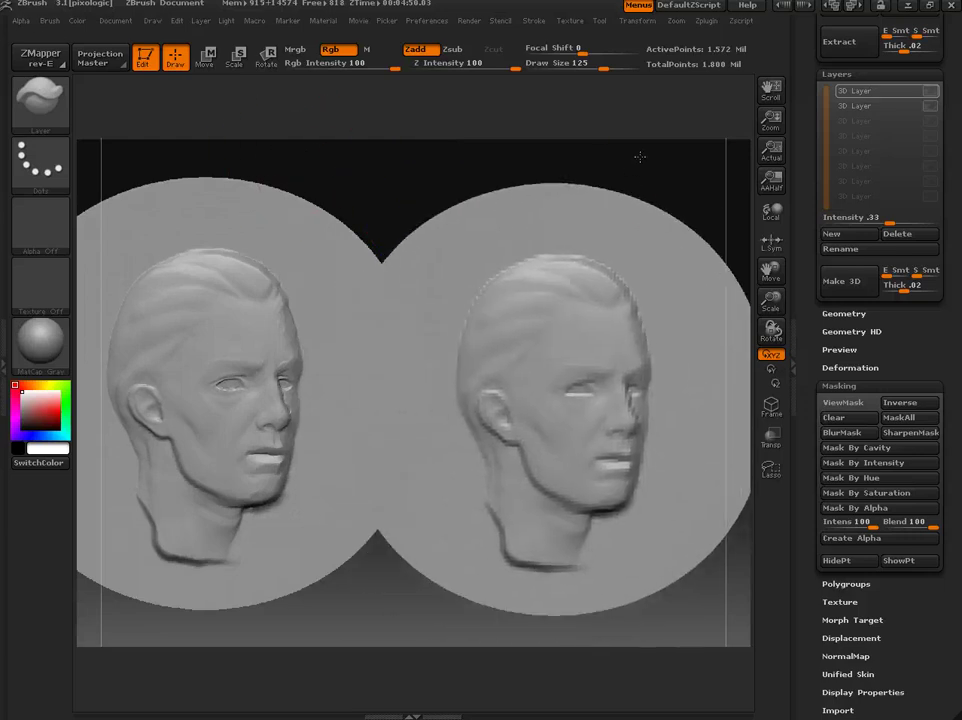
{"action": "left_click", "coordinate": [932, 92]}
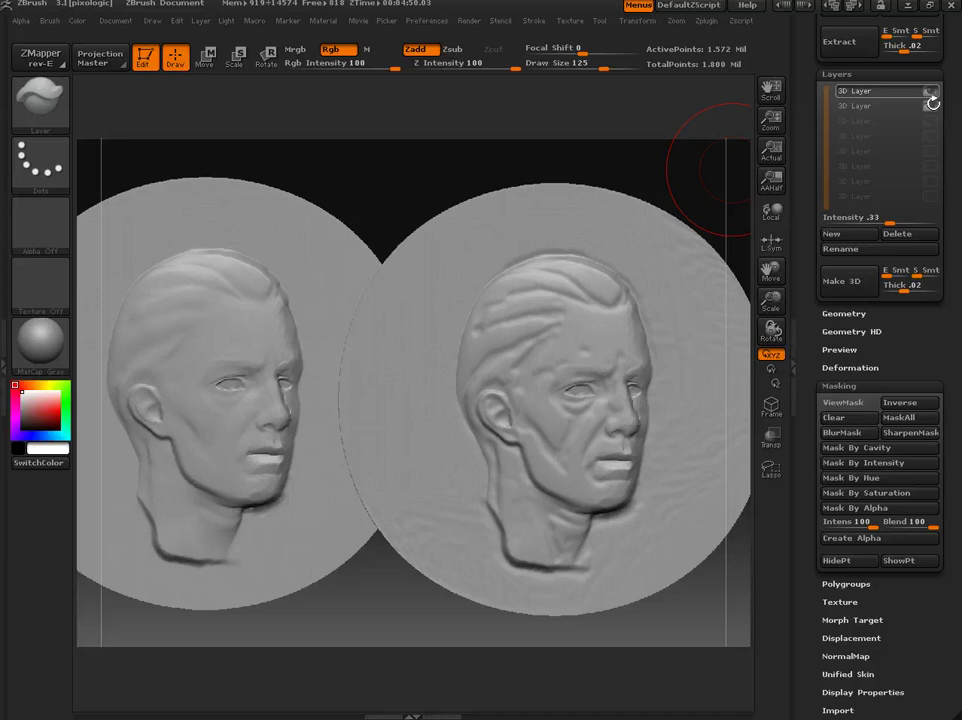
Adjust the second 3D layer's intensity to about .08 and lower the first 3D layer's intensity
{"action": "left_click", "coordinate": [859, 113]}
{"action": "left_click_drag", "start_coordinate": [882, 220], "coordinate": [885, 221]}
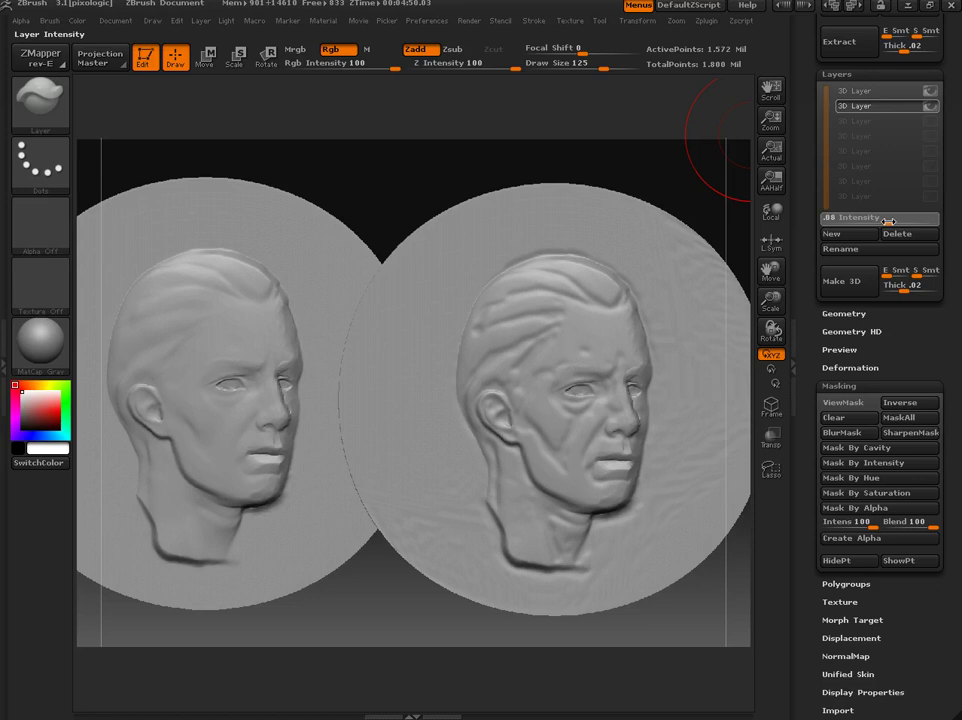
{"action": "left_click", "coordinate": [866, 92]}
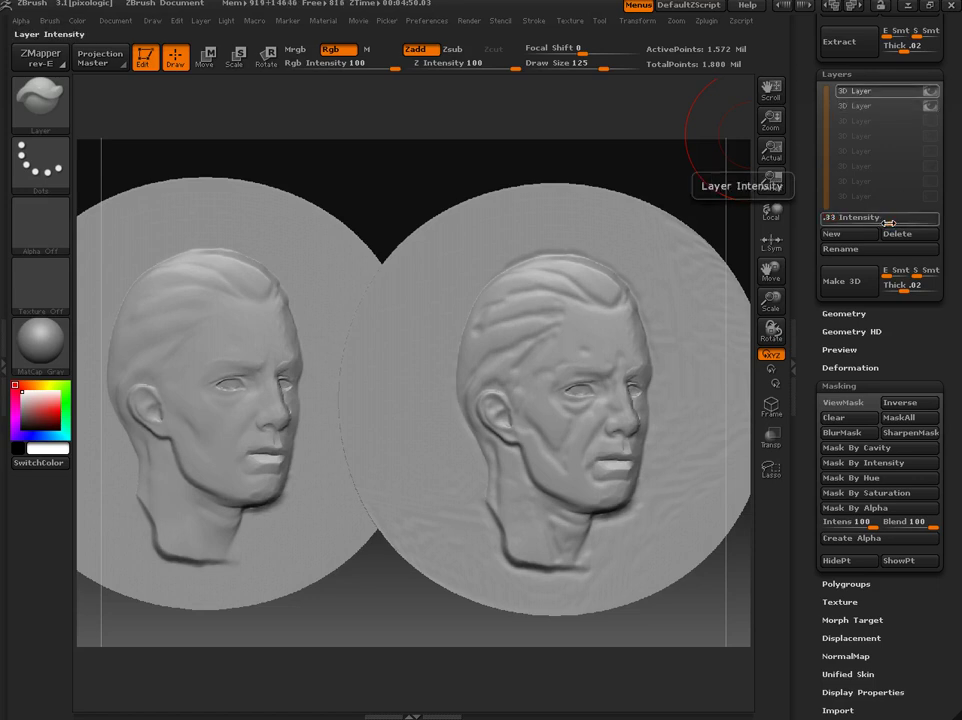
{"action": "left_click_drag", "start_coordinate": [889, 222], "coordinate": [887, 223]}
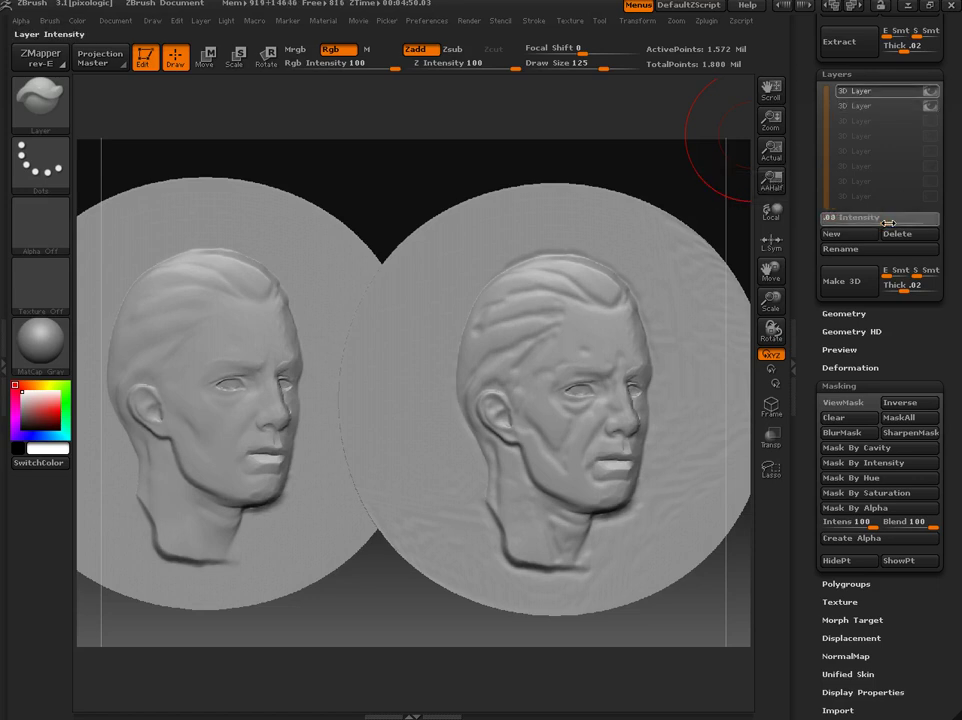